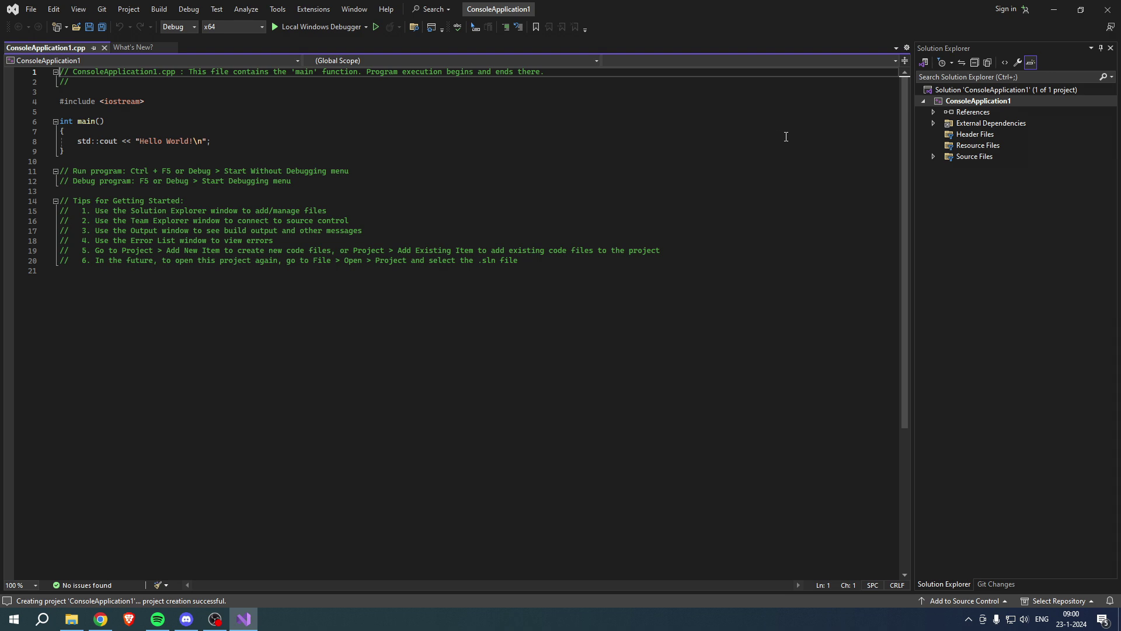
Open the ConsoleApplication1 project folder in File Explorer from Solution Explorer.
right_click(983, 103)
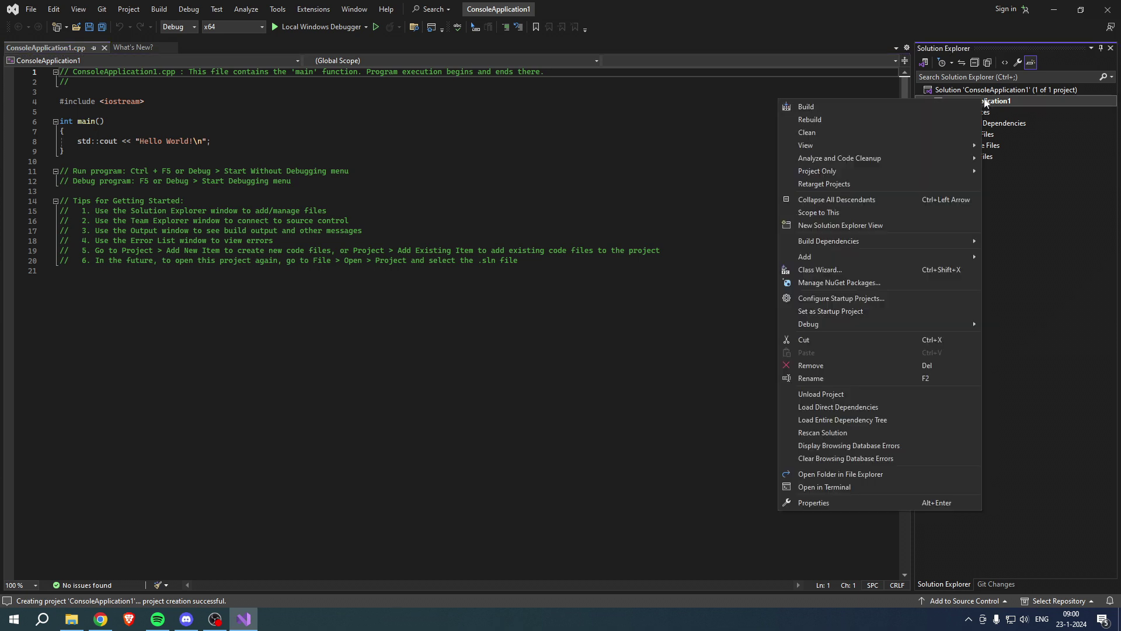
right_click(995, 99)
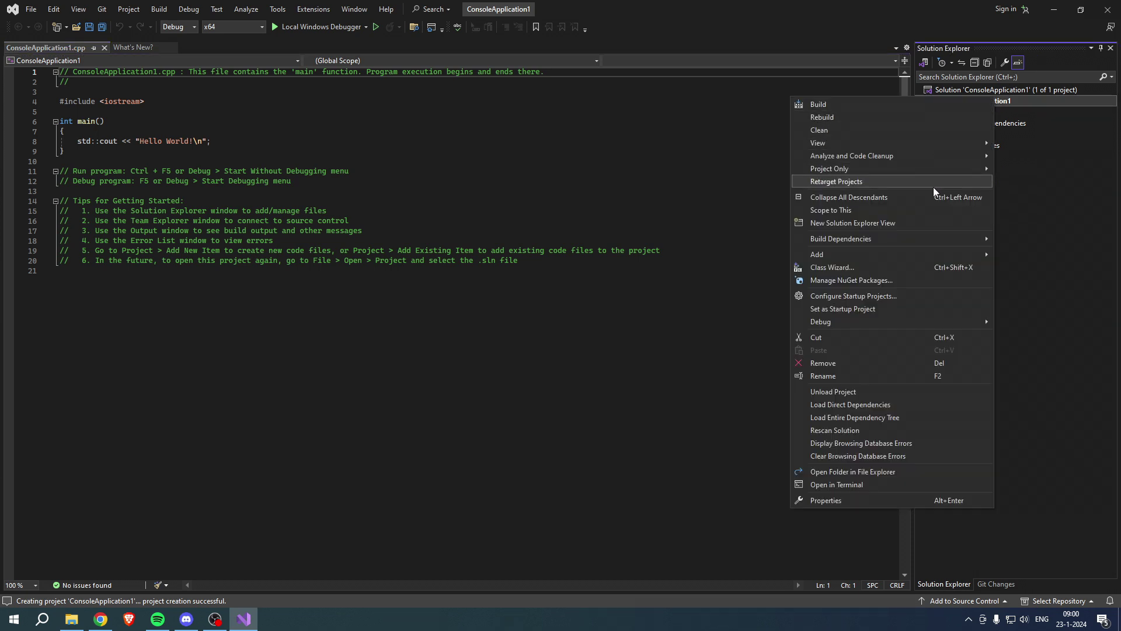
left_click(878, 471)
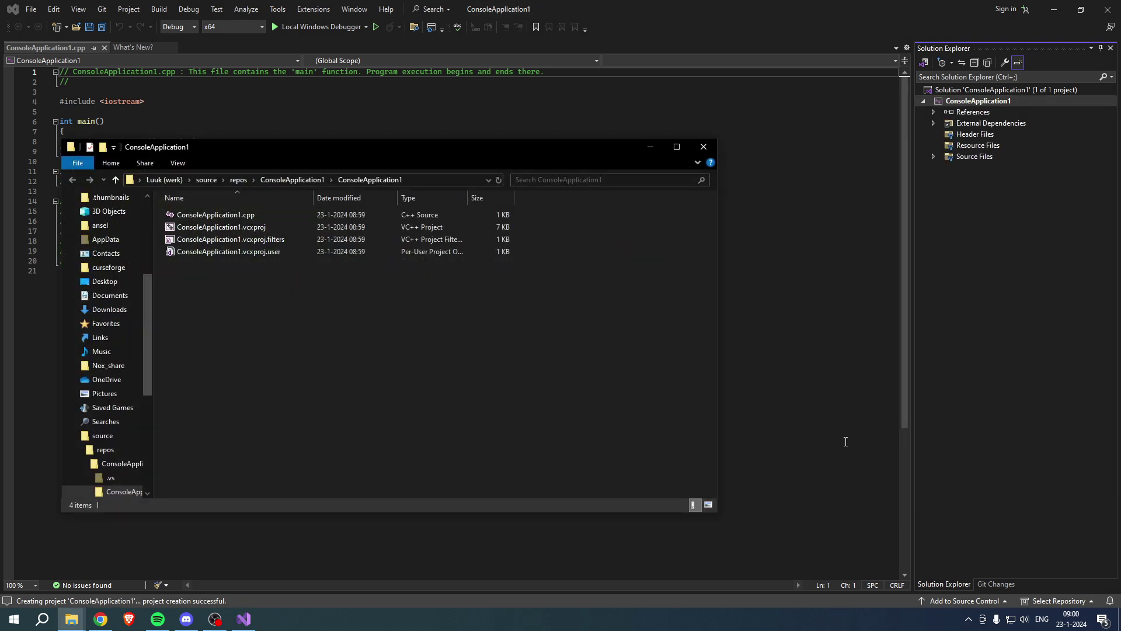
Move Explorer aside, navigate to the repos folder, and close Visual Studio.
mouse_move(457, 148)
left_mouse_down()
mouse_move(717, 141)
mouse_move(645, 140)
left_mouse_up()
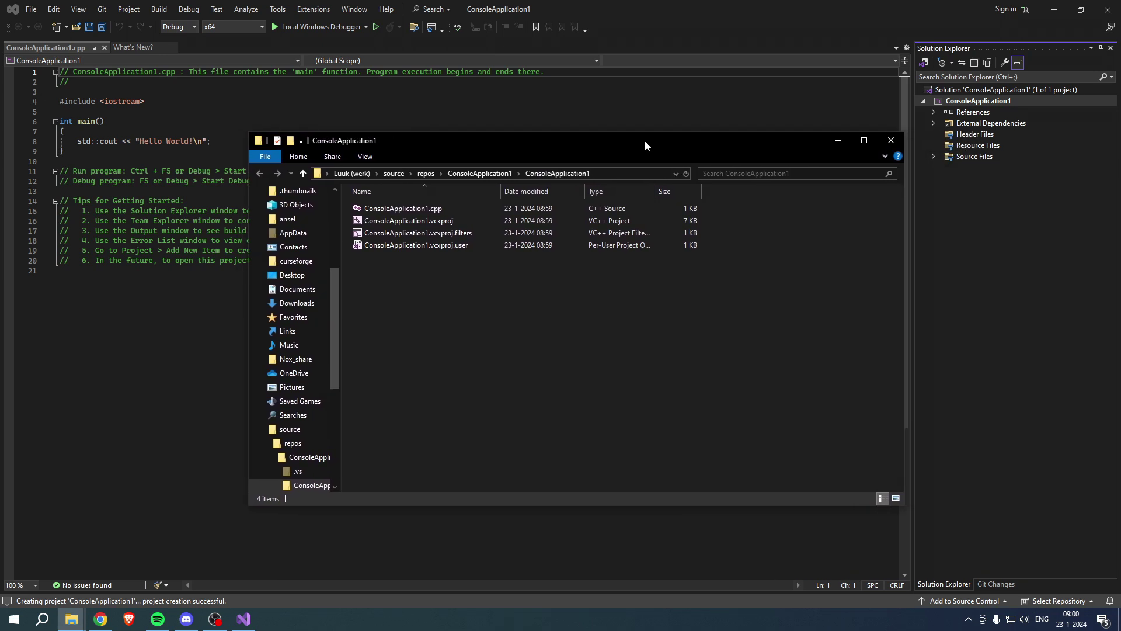
left_click(425, 174)
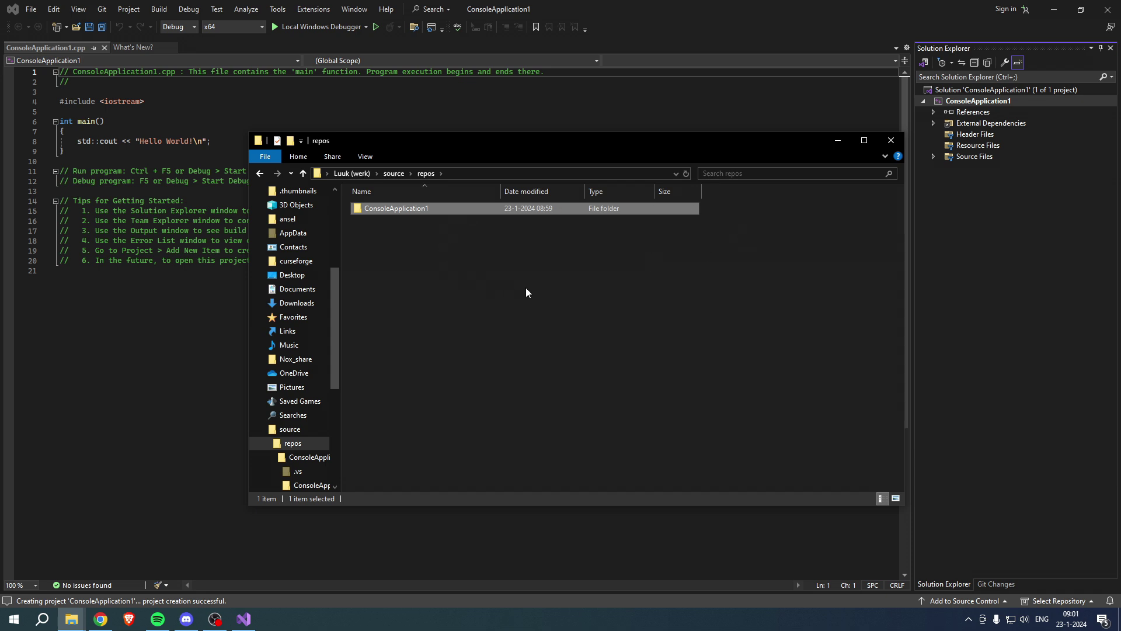
double_click(431, 214)
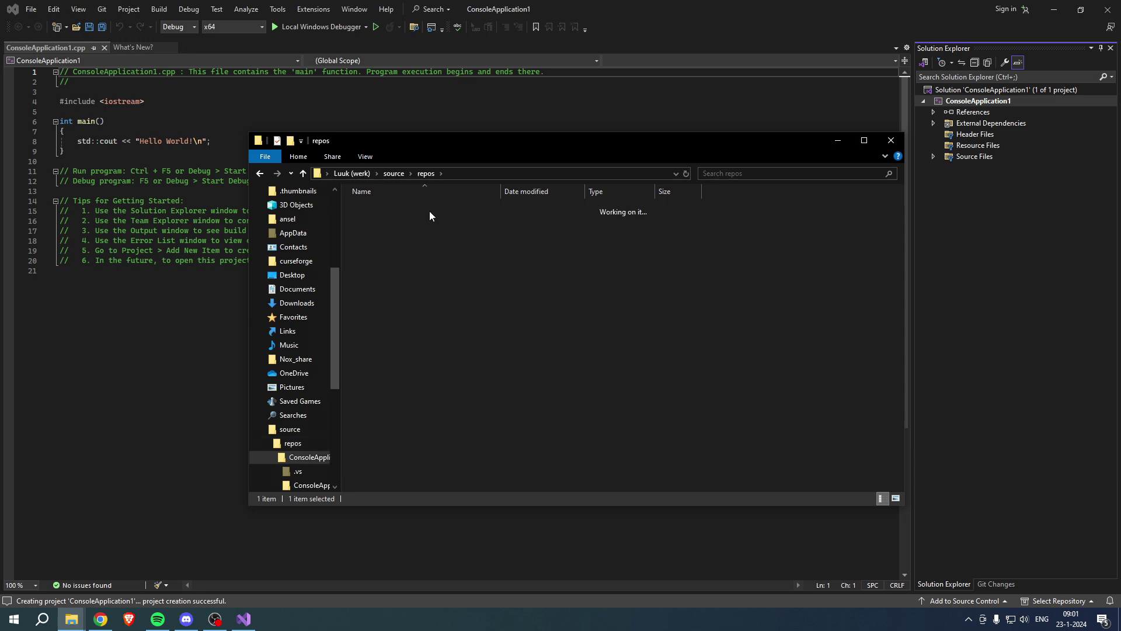
key("alt+Left")
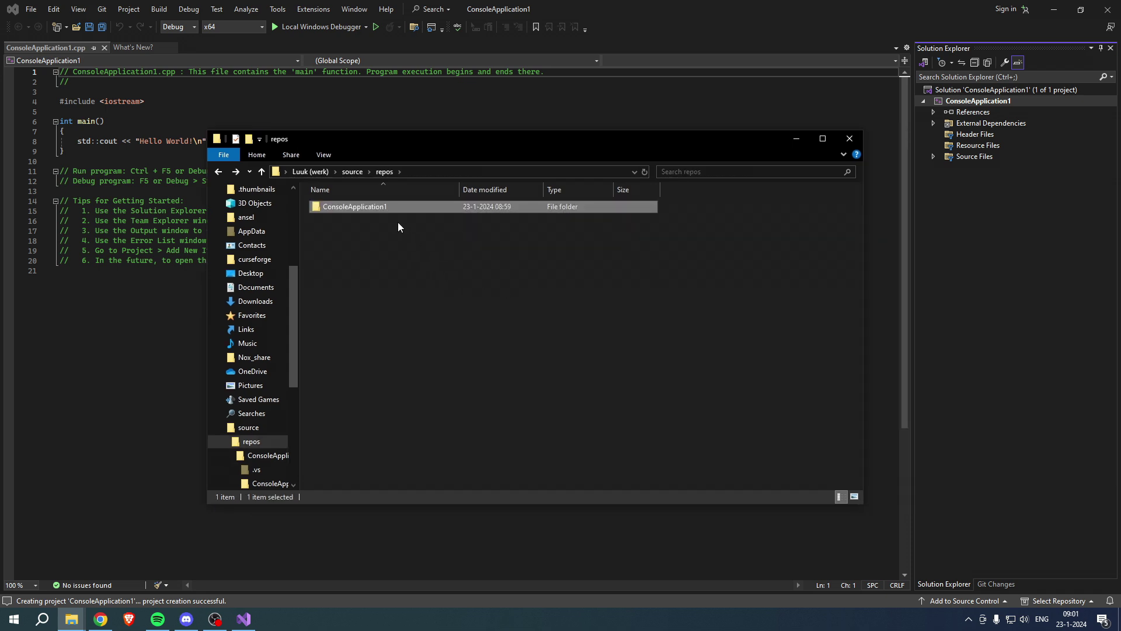
left_click(1113, 11)
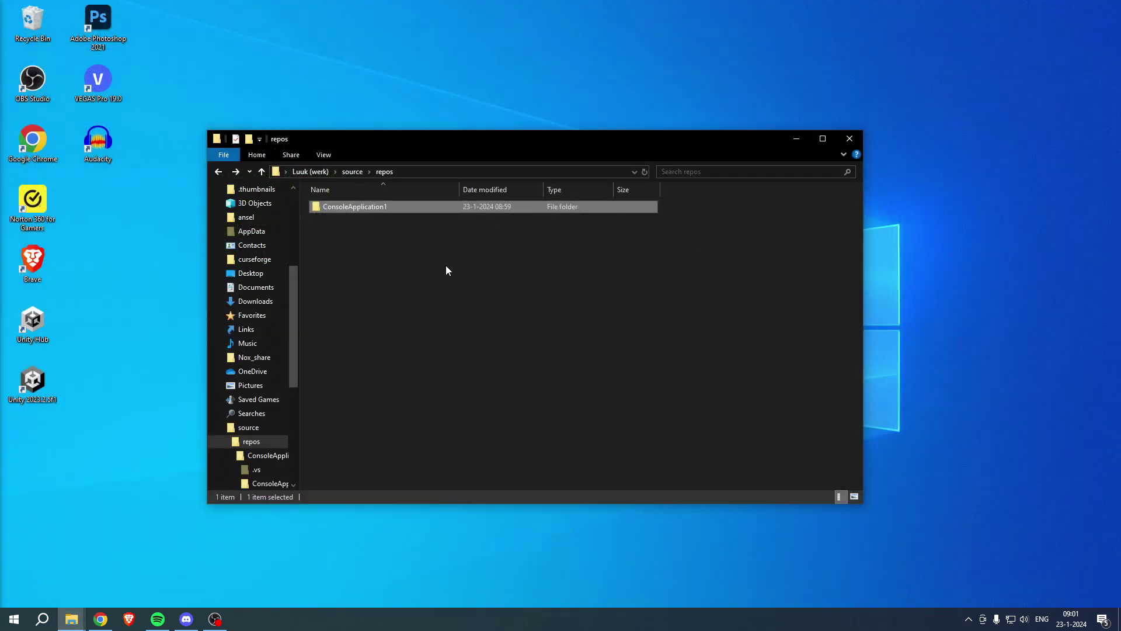
Compress ConsoleApplication1 into a zip with its default name and view properties.
right_click(366, 207)
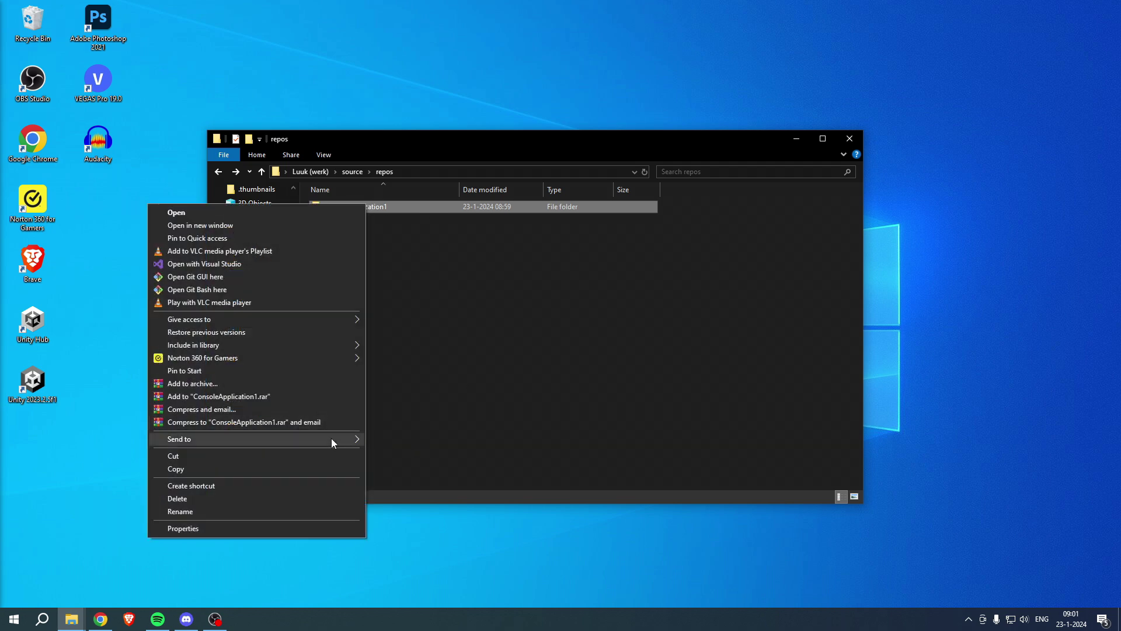
mouse_move(254, 438)
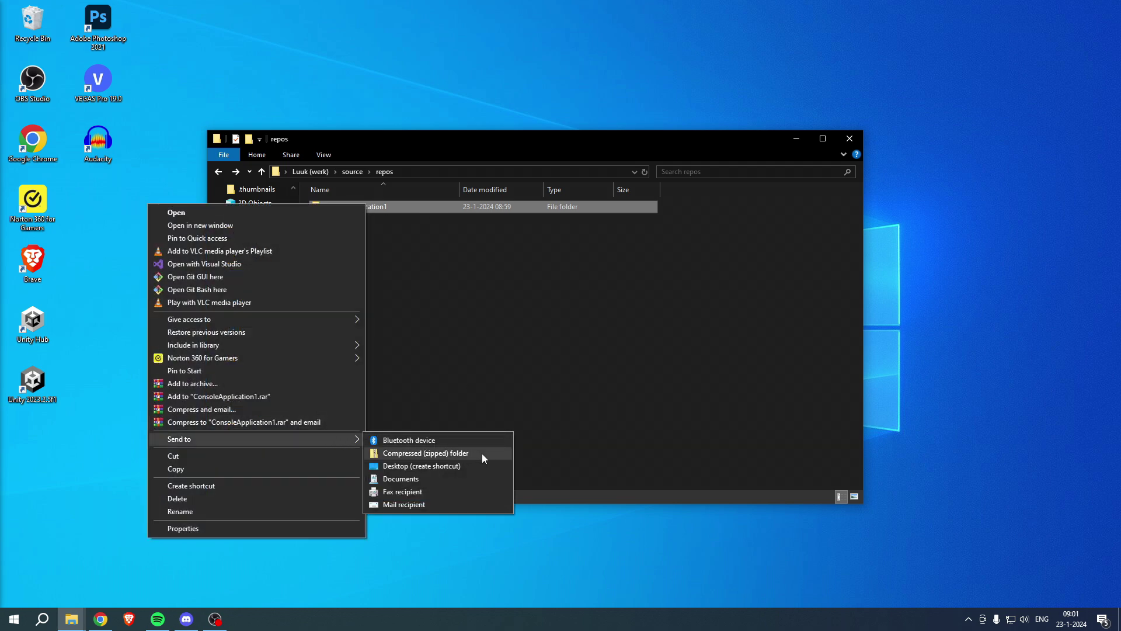
left_click(482, 454)
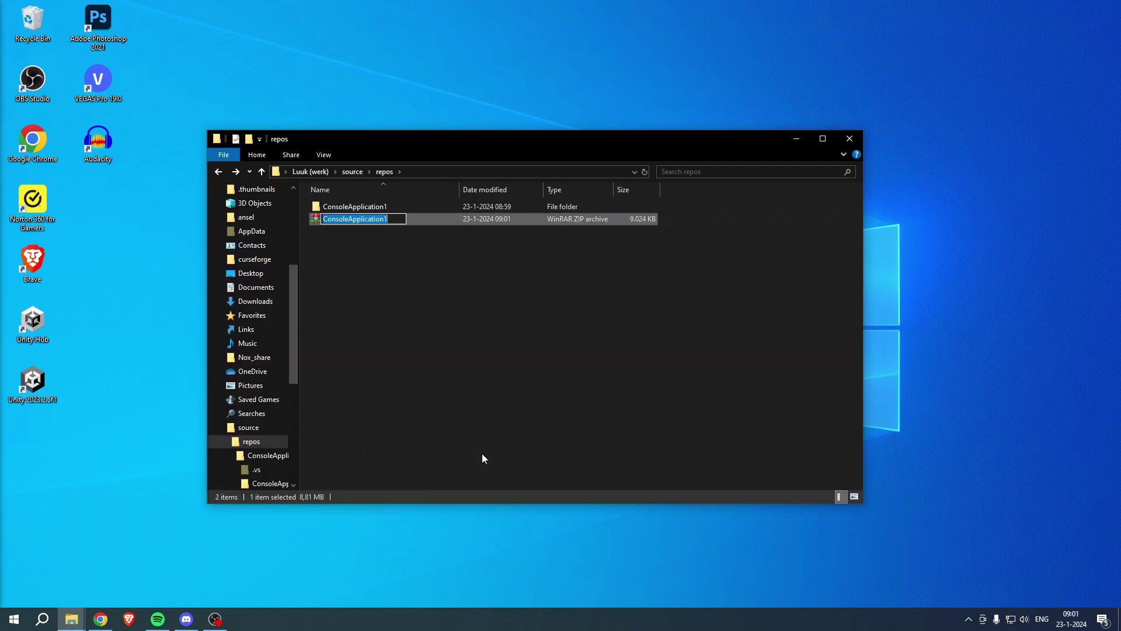
left_click(357, 224)
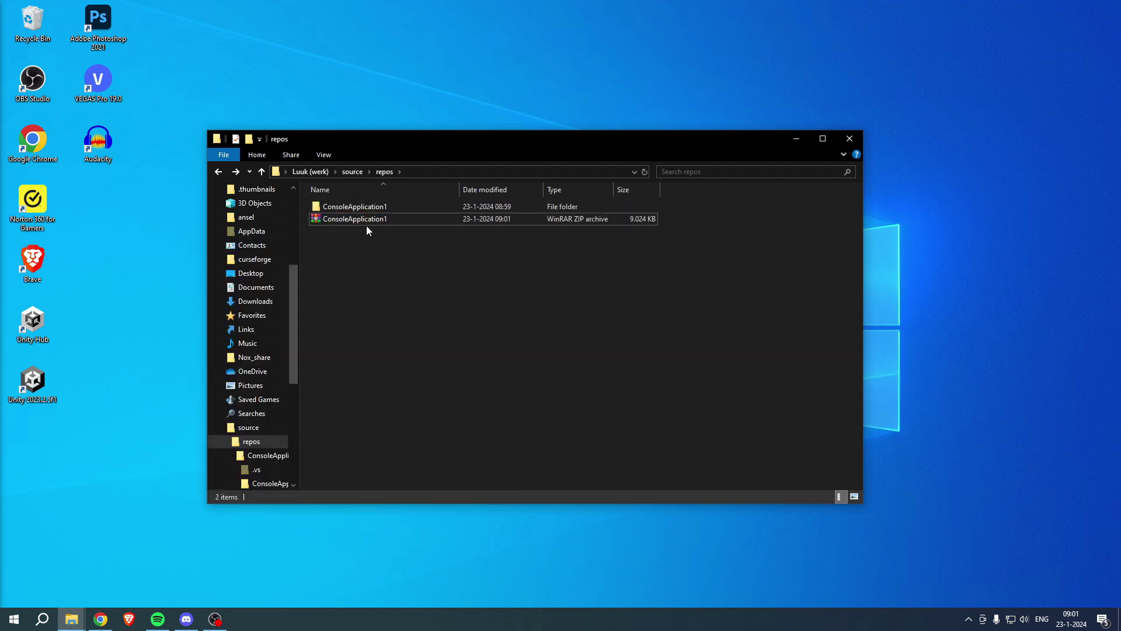
left_click(383, 210, "ctrl")
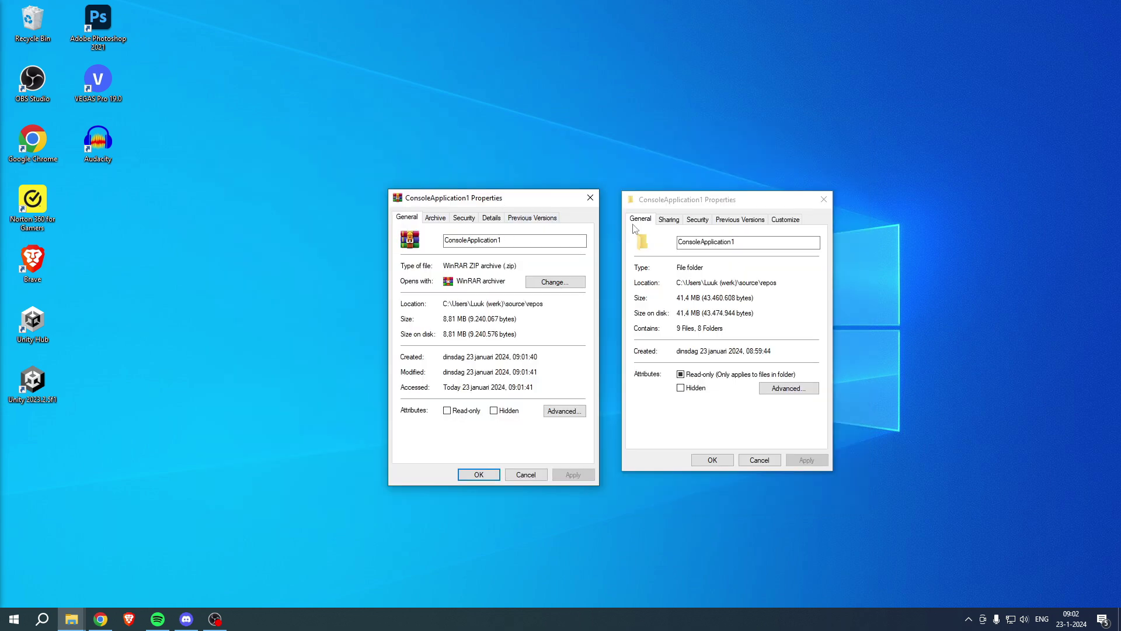
Compare the folder's 41.4 MB Properties with the zip's 8.81 MB Properties.
left_click(688, 205)
left_click_drag(687, 207, 685, 207)
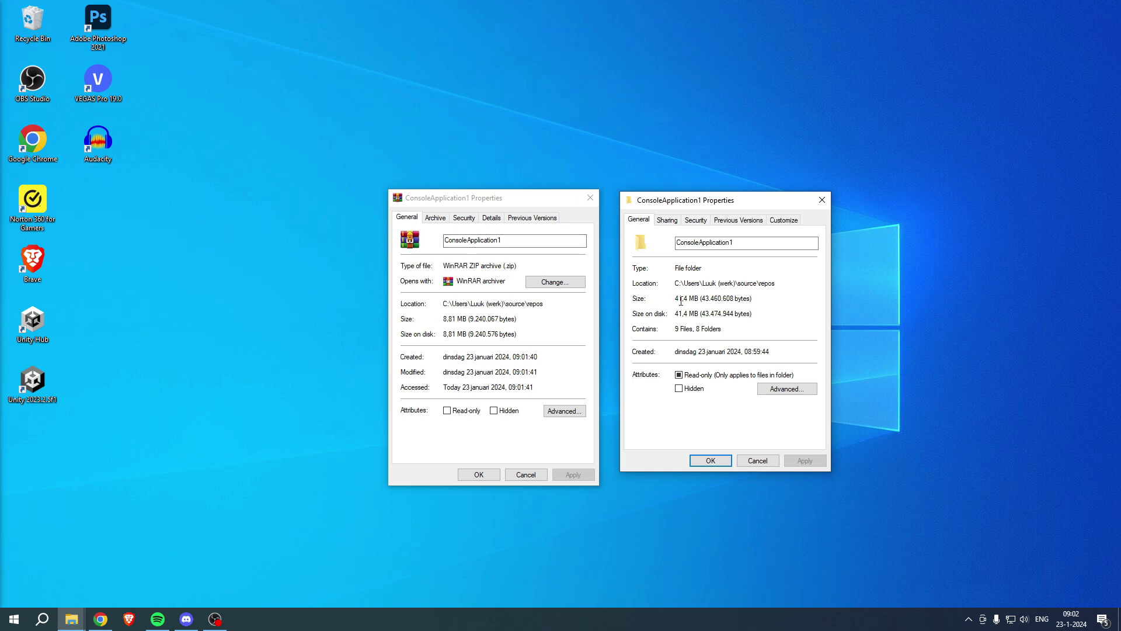
left_click(448, 319)
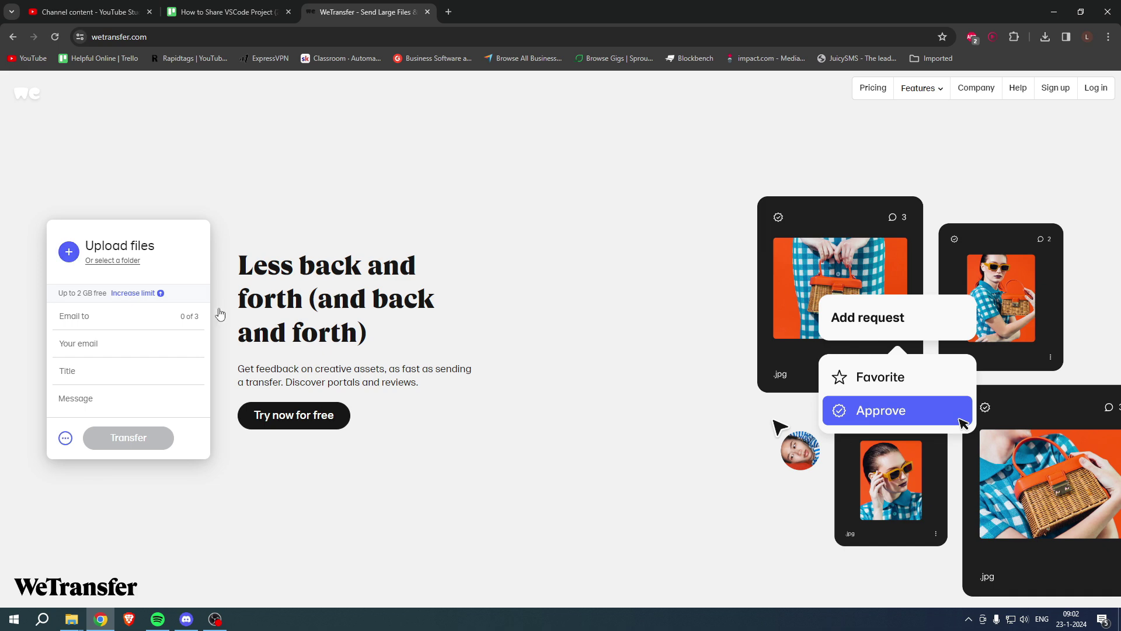
mouse_move(70, 619)
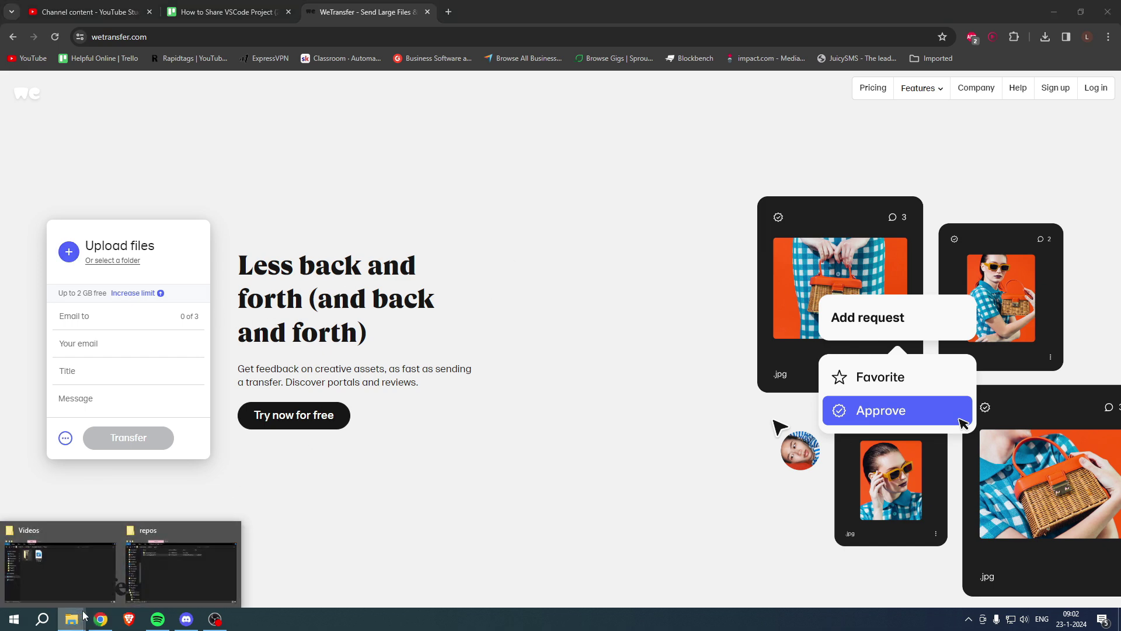
Drag ConsoleApplication1.zip from the repos window onto the WeTransfer upload form.
left_click(180, 570)
left_click_drag(515, 141, 792, 131)
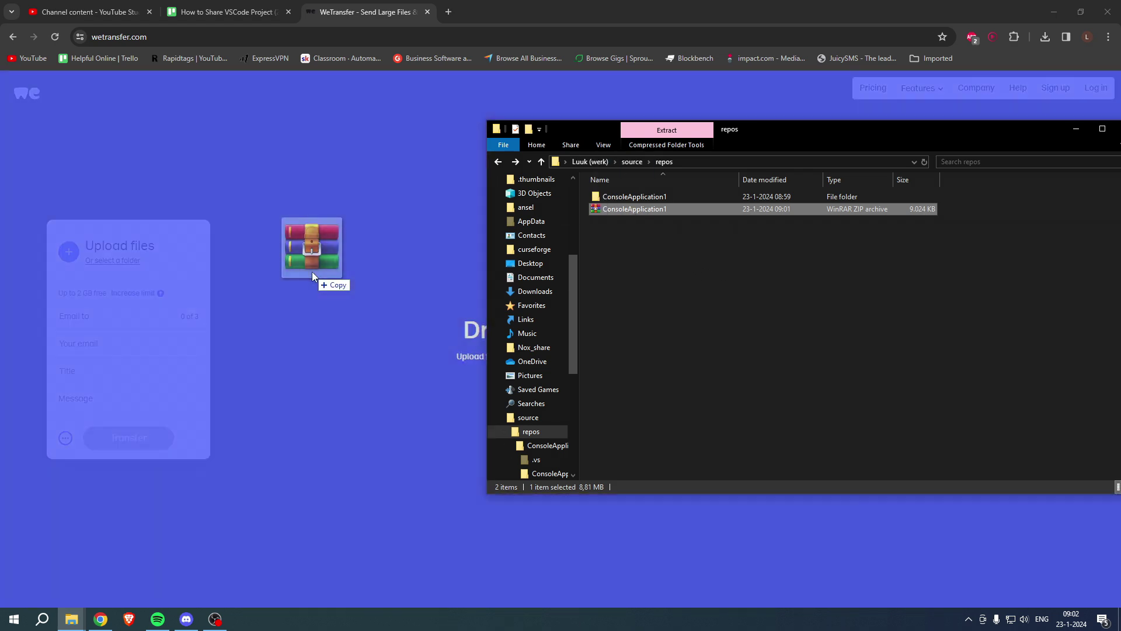
left_click_drag(635, 209, 311, 272)
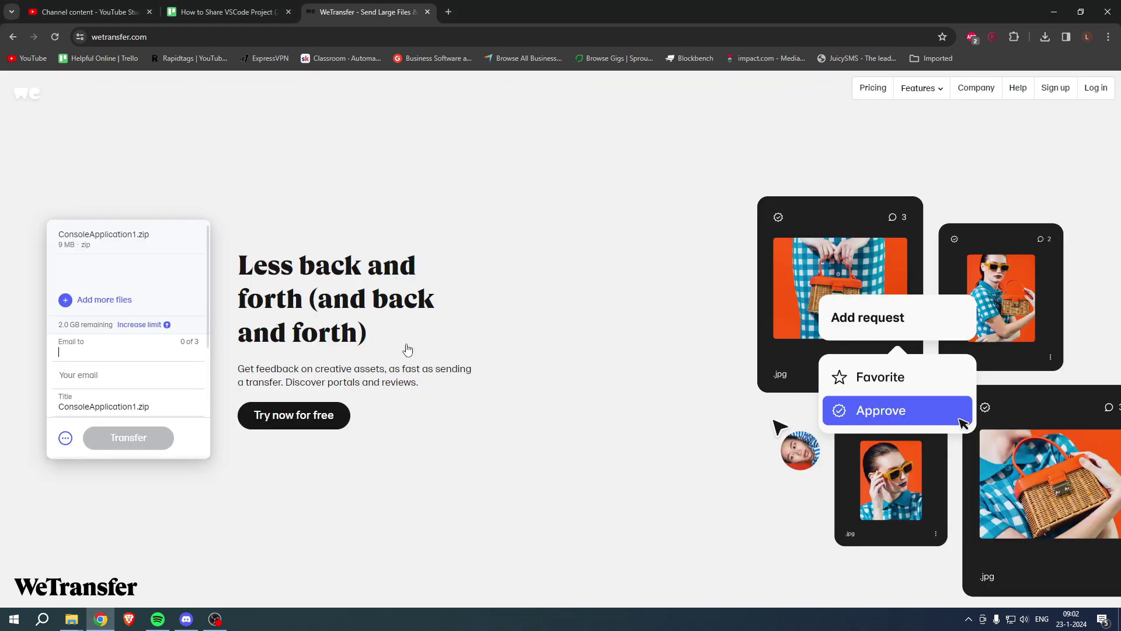